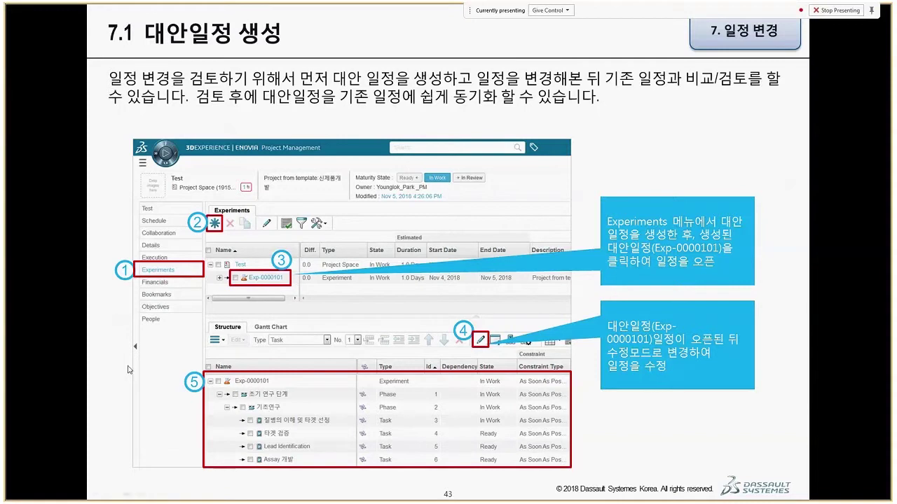
# Switch to the browser and create an experiment from the 수요지식회 프로젝트 project space
pyautogui.hotkey('alt', 'Tab')
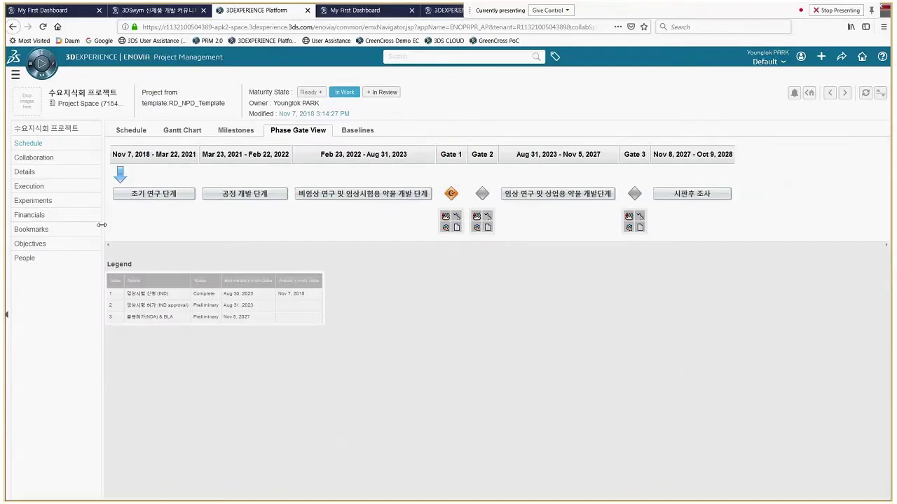
pyautogui.click(42, 201)
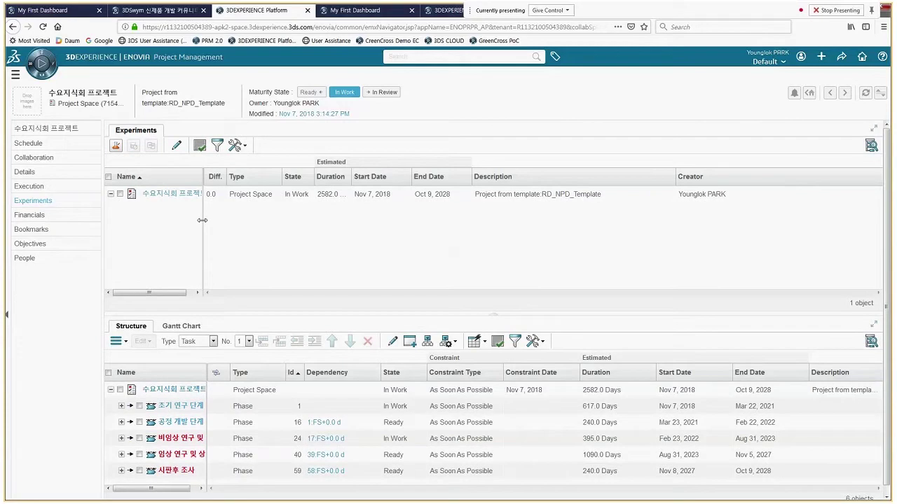
pyautogui.moveTo(202, 220); pyautogui.dragTo(222, 220)
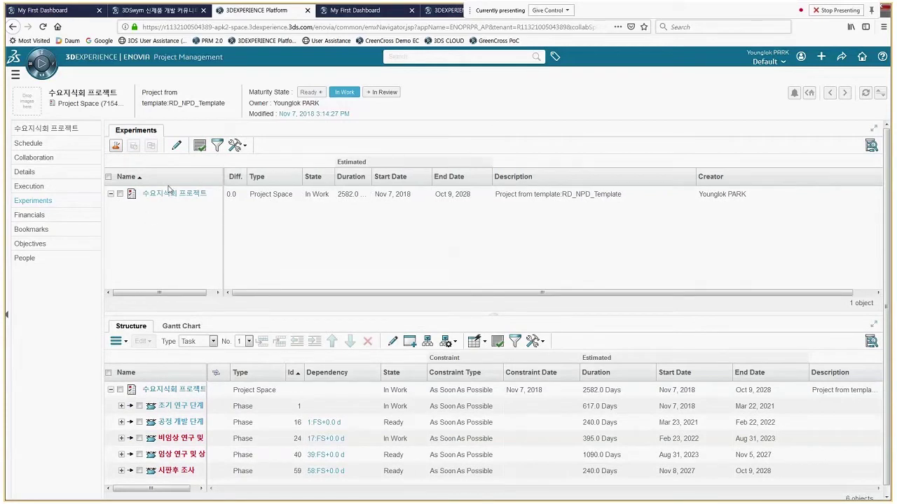
pyautogui.click(119, 194)
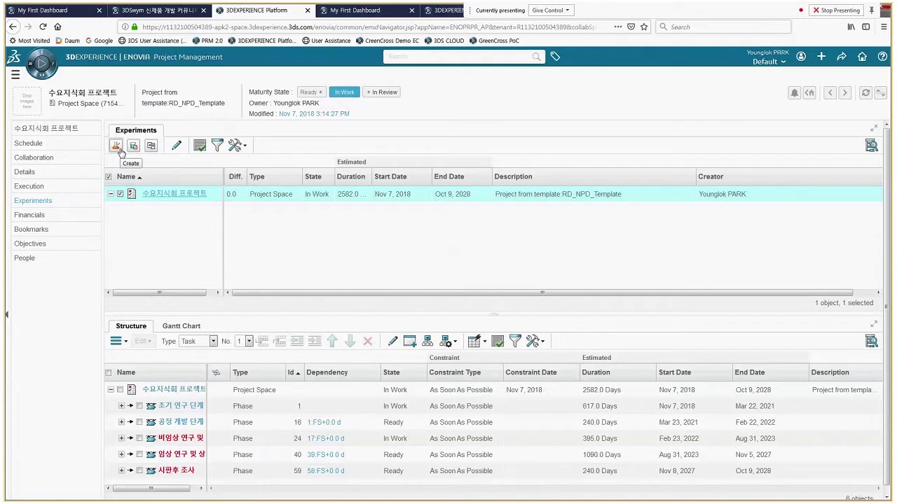
pyautogui.click(117, 146)
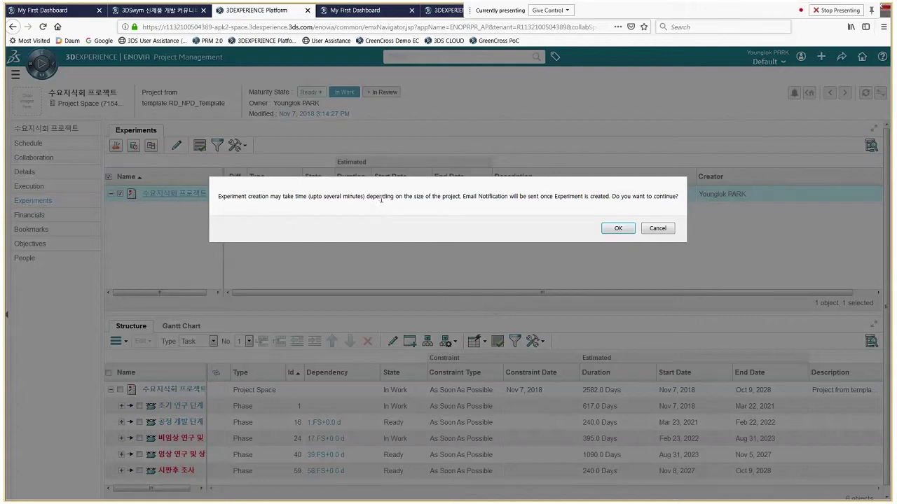
pyautogui.click(618, 228)
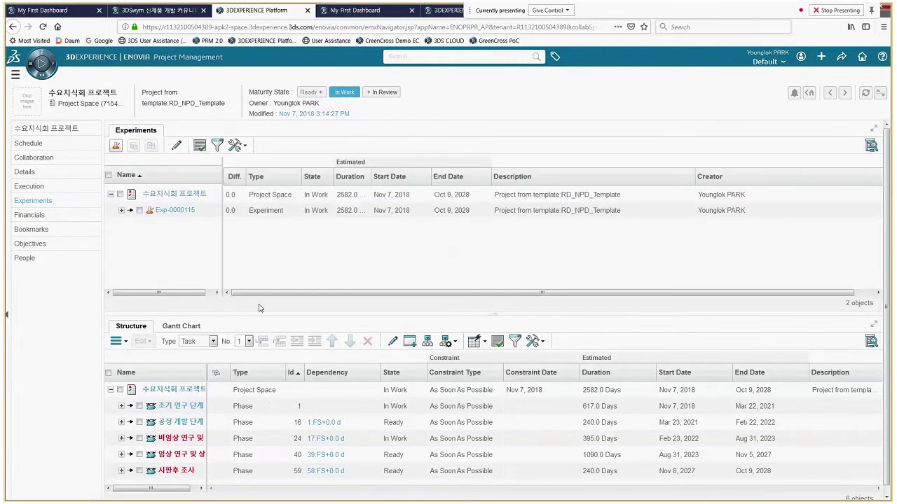
# Open the new experiment's schedule structure, expand all its levels and widen the name column to show the full task names
pyautogui.click(168, 210)
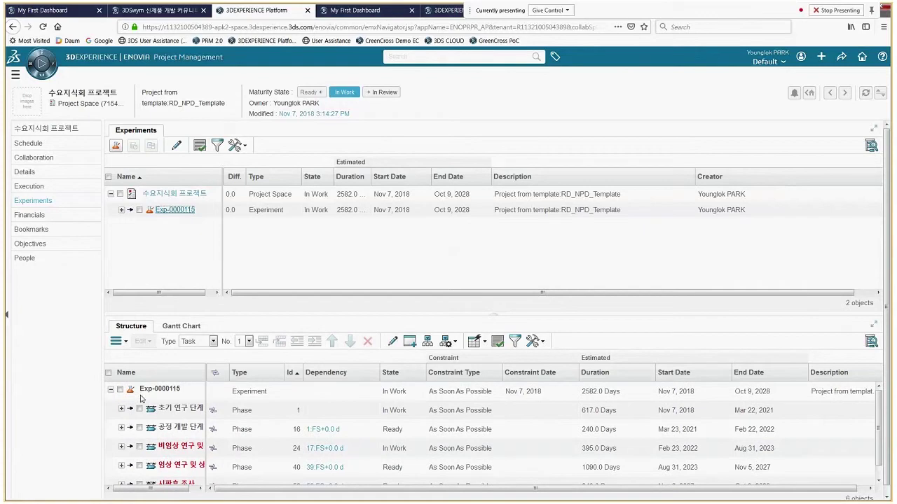
pyautogui.moveTo(140, 389); pyautogui.dragTo(181, 391)
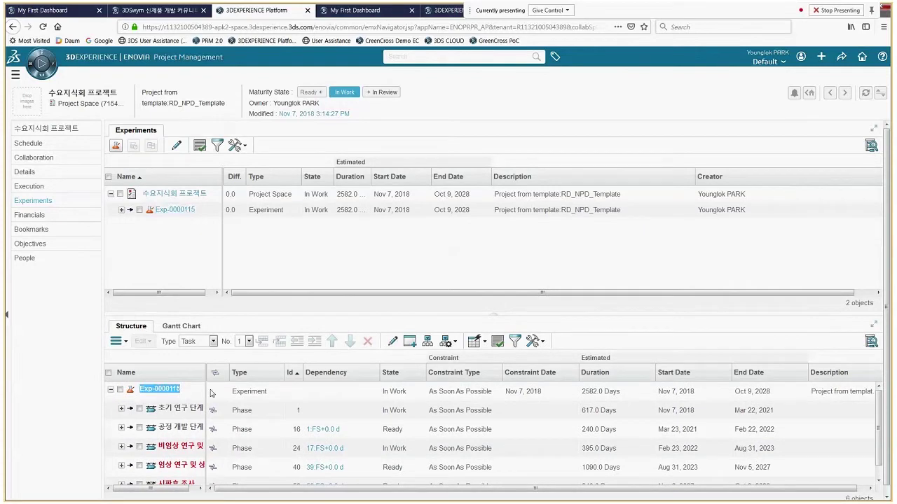
pyautogui.moveTo(497, 315); pyautogui.dragTo(502, 249)
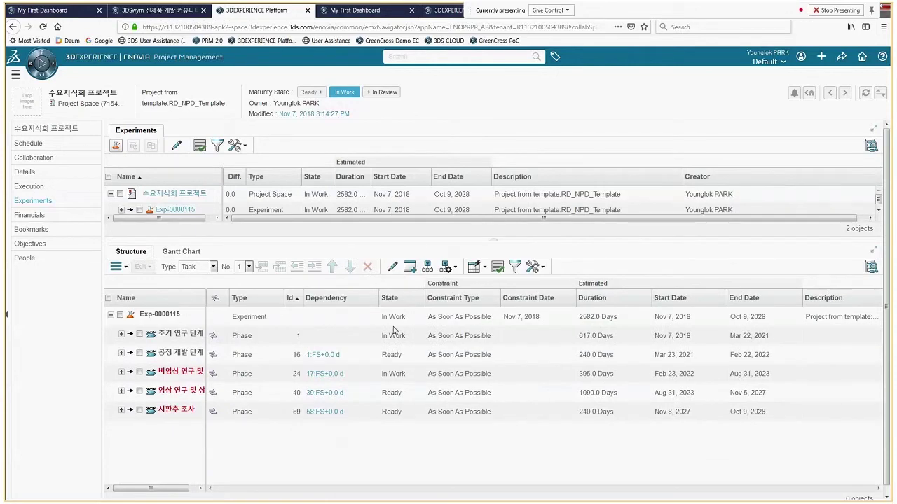
pyautogui.click(428, 268)
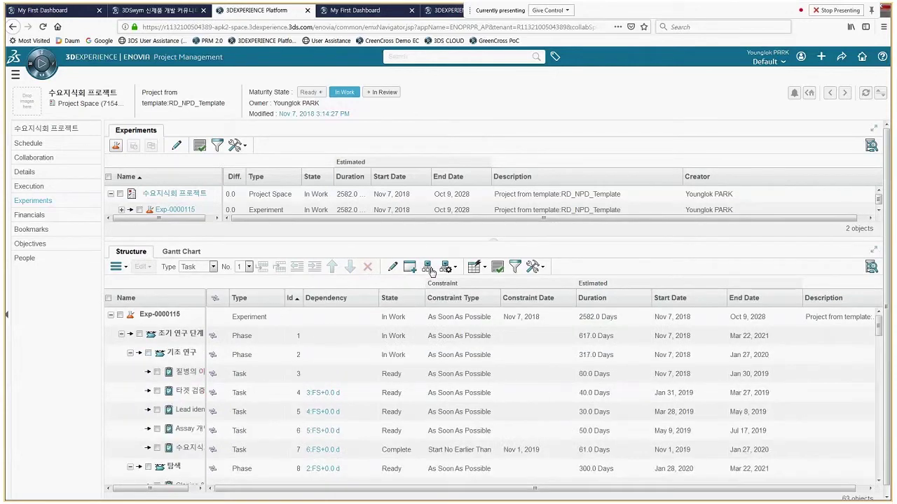
pyautogui.moveTo(209, 355); pyautogui.dragTo(285, 353)
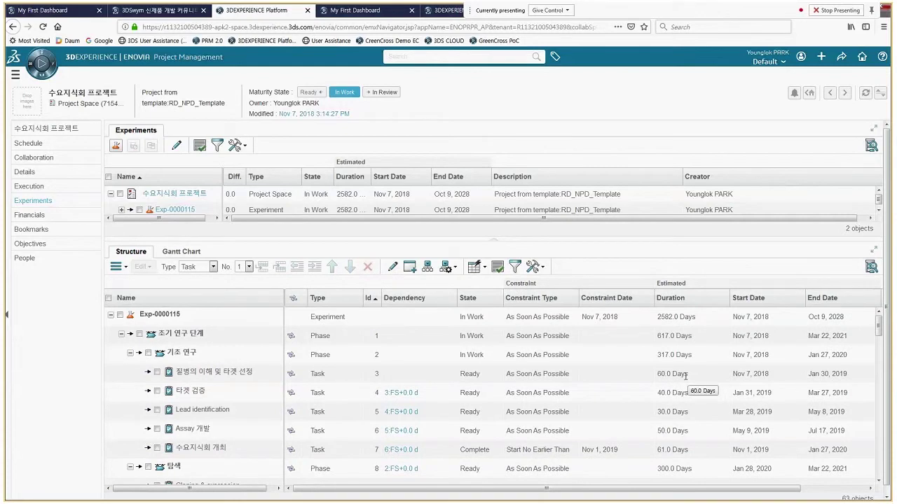
# Set the experiment's task durations to 50 days for 질병의 이해 및 타겟 선정, 30 for 타겟 검증 and 45 for Assay 개발, and save
pyautogui.scroll(-1, 685, 377)
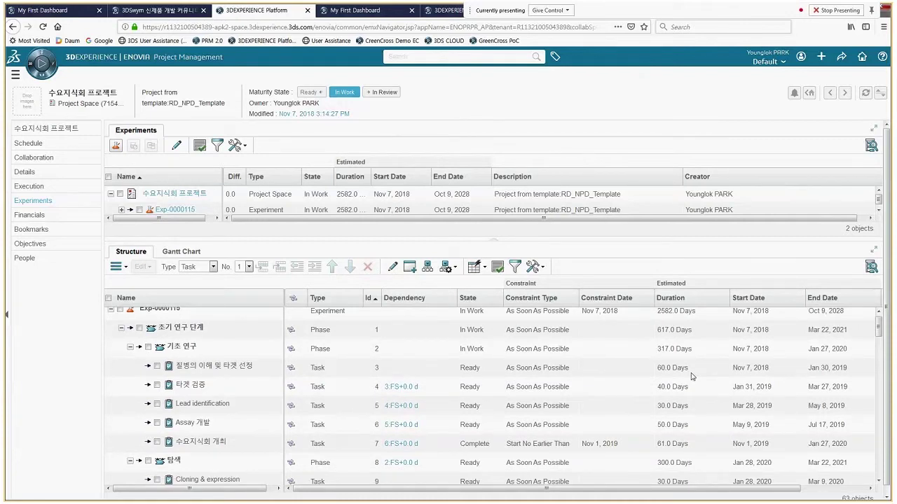
pyautogui.click(393, 266)
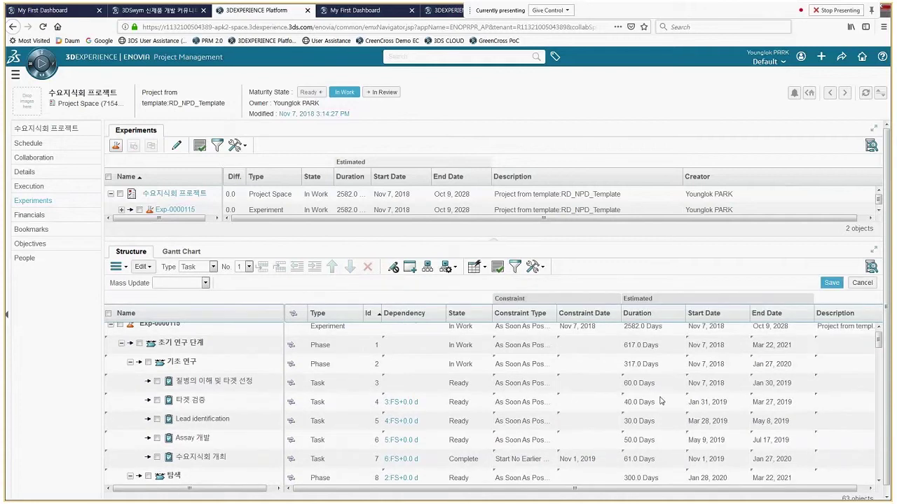
pyautogui.click(657, 382)
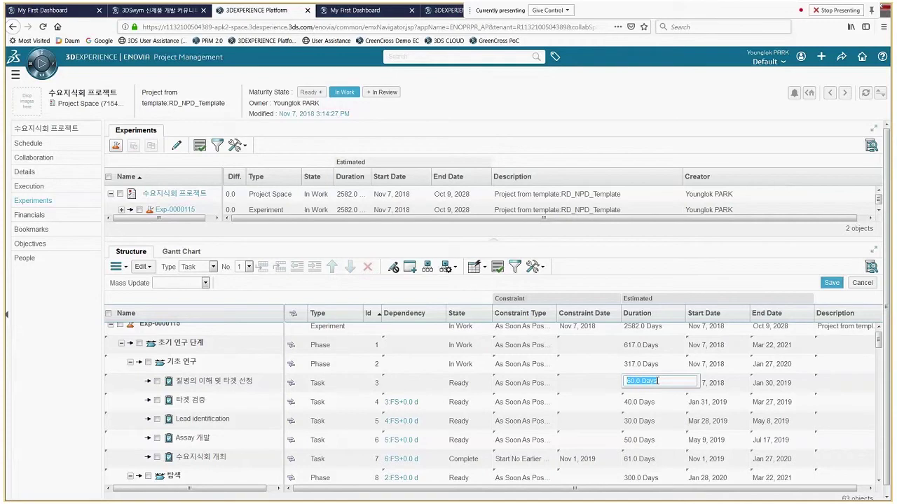
pyautogui.write('50')
pyautogui.click(653, 401)
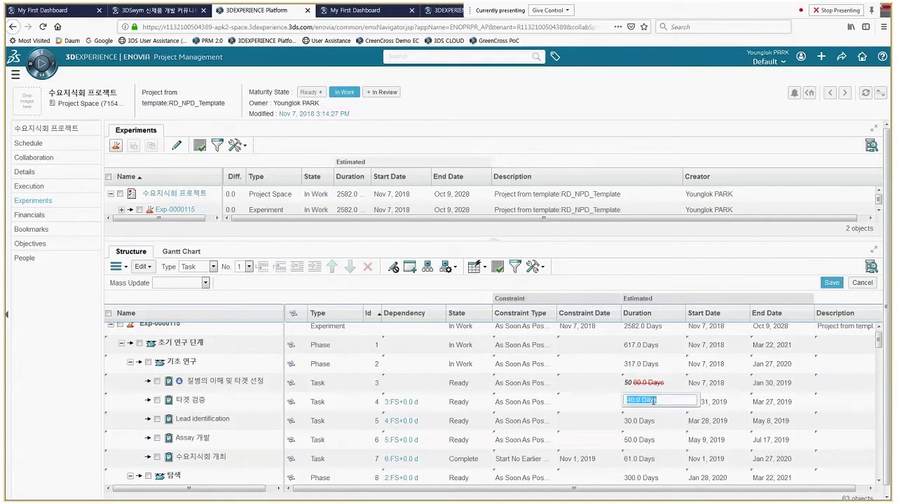
pyautogui.write('30')
pyautogui.click(659, 440)
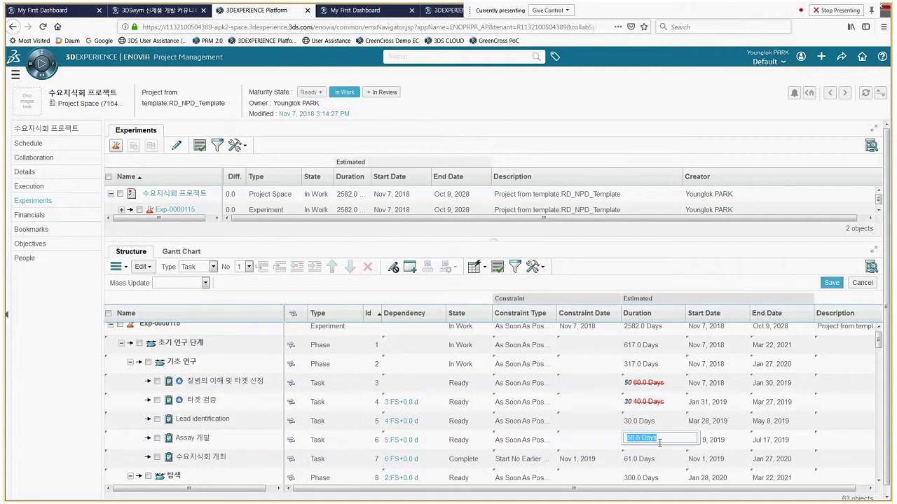
pyautogui.write('45')
pyautogui.click(824, 410)
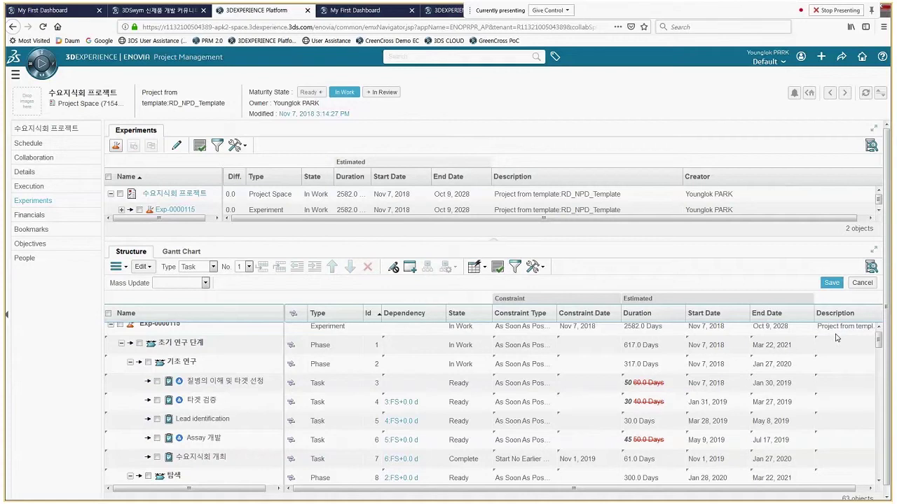
pyautogui.click(831, 283)
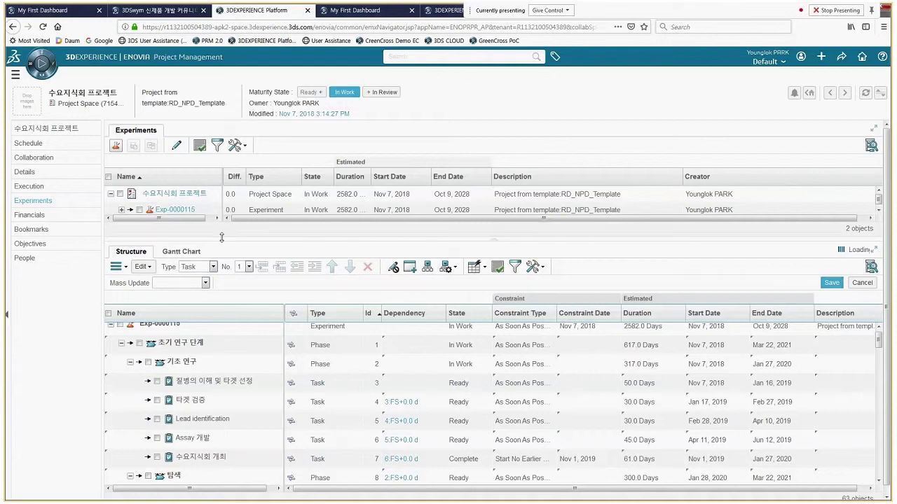
# Leave editing mode and compare the schedules of the 수요지식회 프로젝트 project space and its experiment
pyautogui.moveTo(222, 238); pyautogui.dragTo(228, 255)
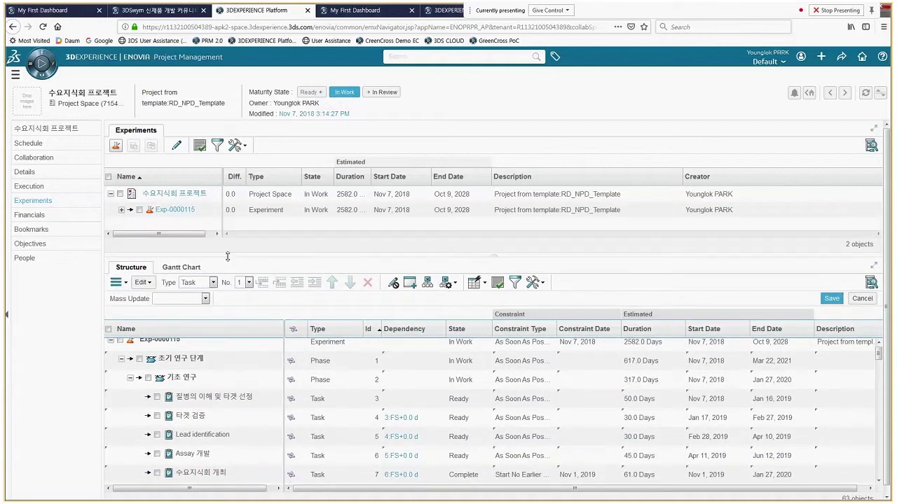
pyautogui.click(392, 283)
pyautogui.click(139, 210)
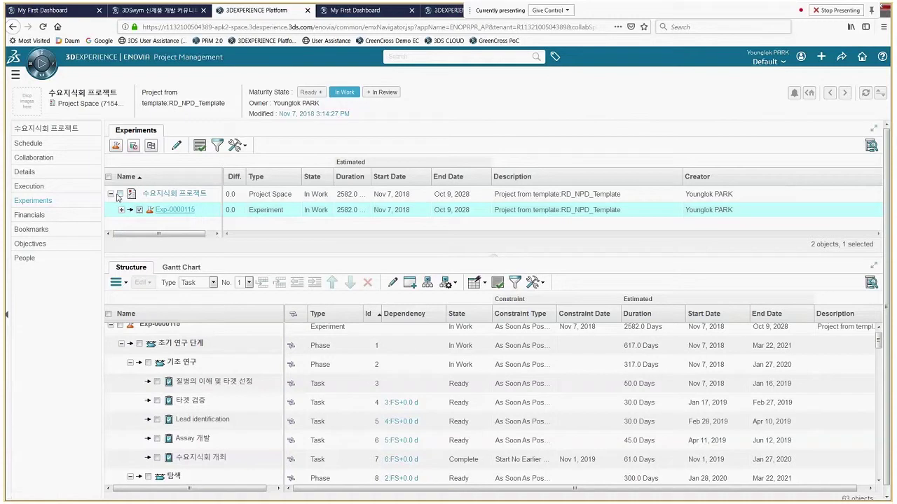
pyautogui.click(120, 195)
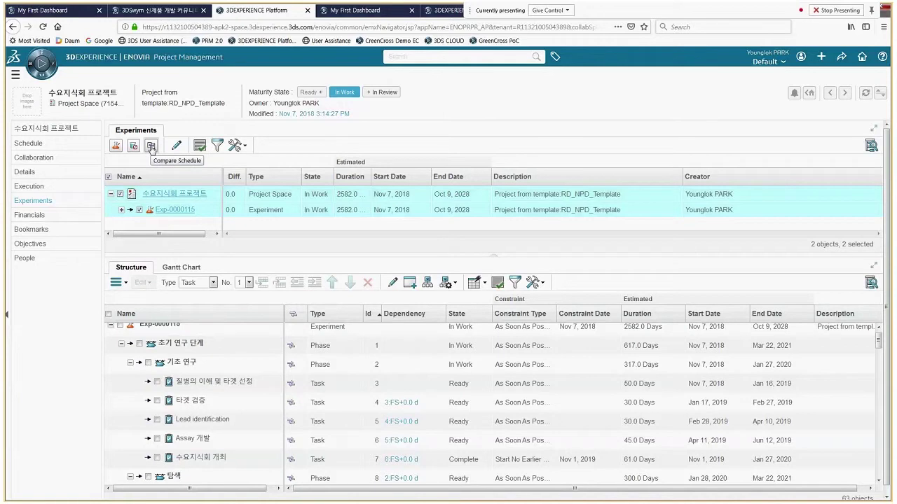
pyautogui.click(151, 146)
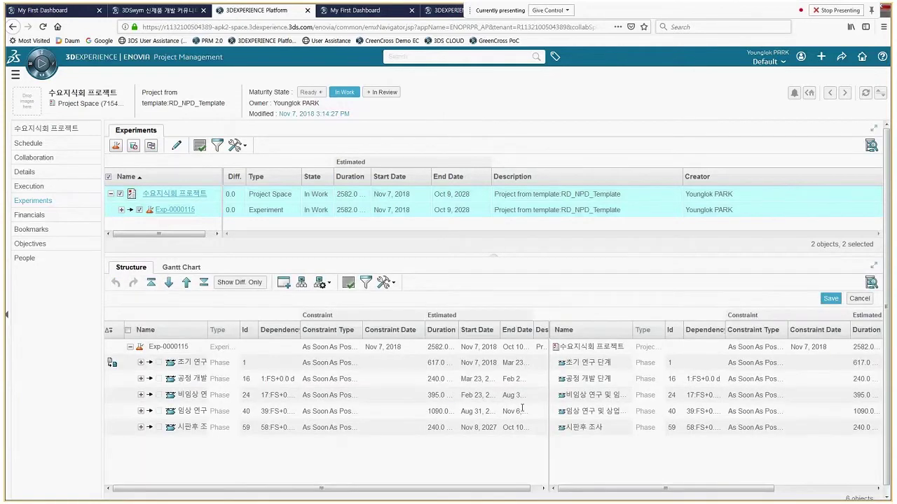
# Expand all levels of the schedule comparison, examine both sides' durations and dates, and highlight the differing tasks
pyautogui.moveTo(549, 428); pyautogui.dragTo(539, 433)
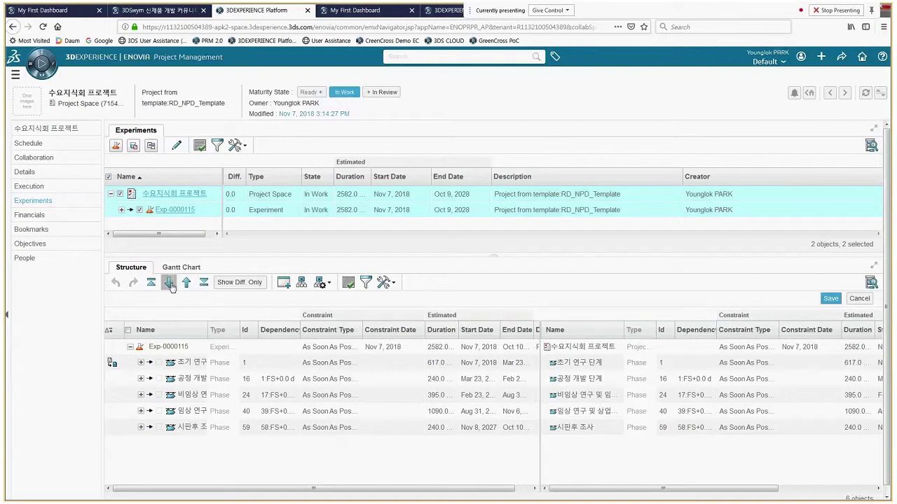
pyautogui.click(301, 283)
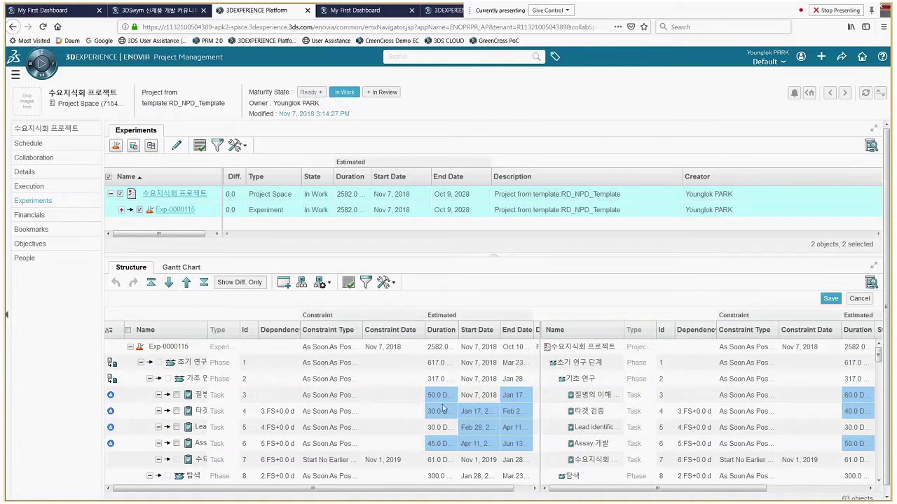
pyautogui.moveTo(612, 483); pyautogui.dragTo(679, 485)
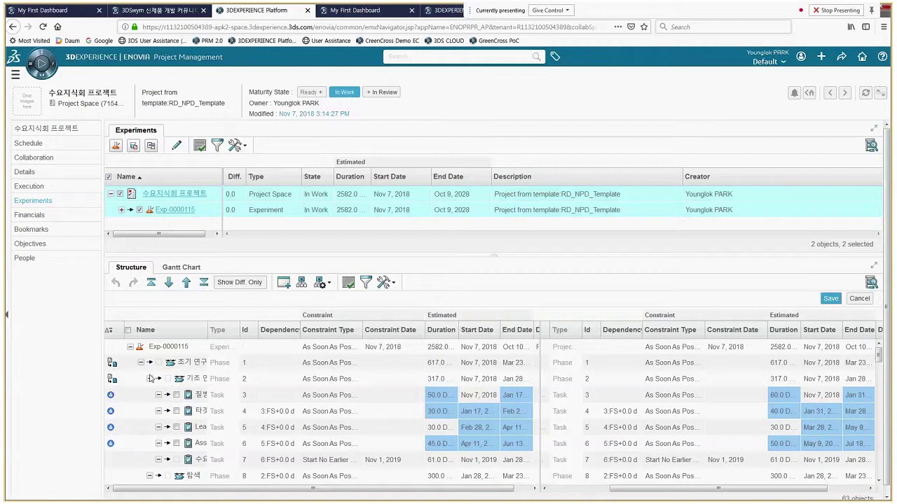
pyautogui.click(169, 284)
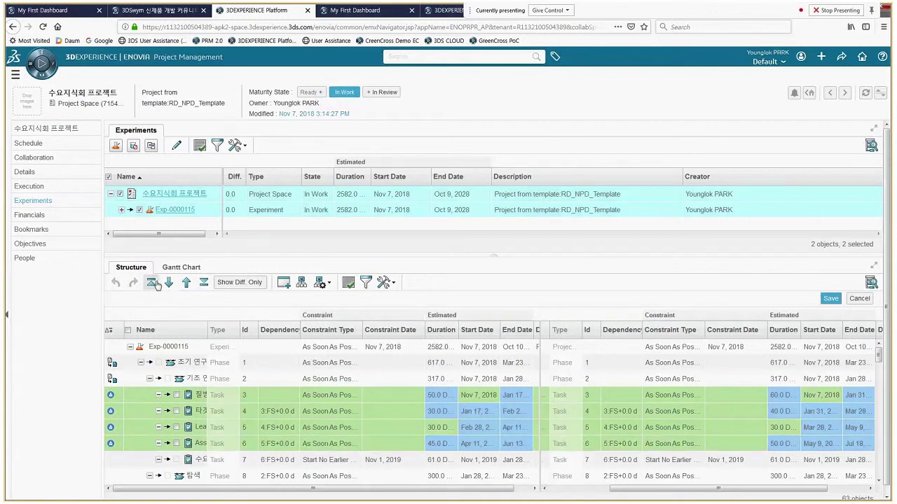
# Select the tasks 질병의 이해 및 타겟 선정, 타겟 검증 and Lead identification in the comparison
pyautogui.click(176, 396)
pyautogui.click(176, 411)
pyautogui.click(177, 427)
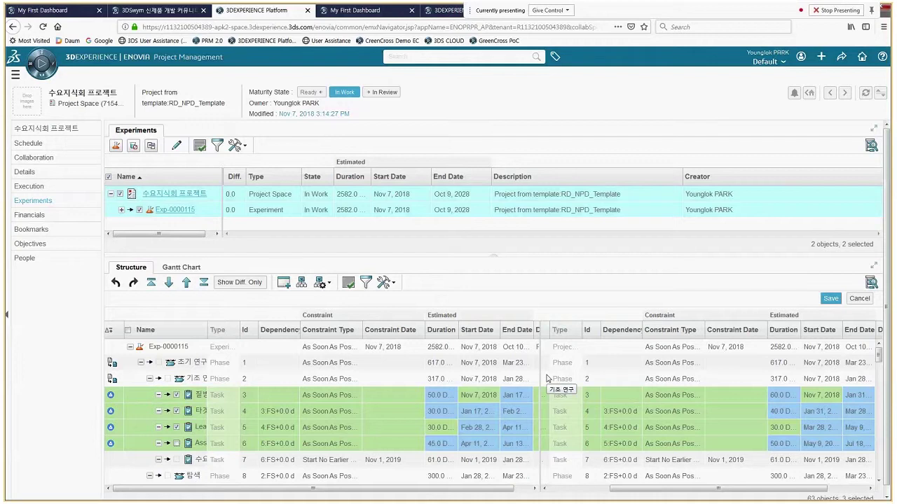
# View the experiment's Gantt chart with all phases expanded down to their tasks
pyautogui.click(190, 270)
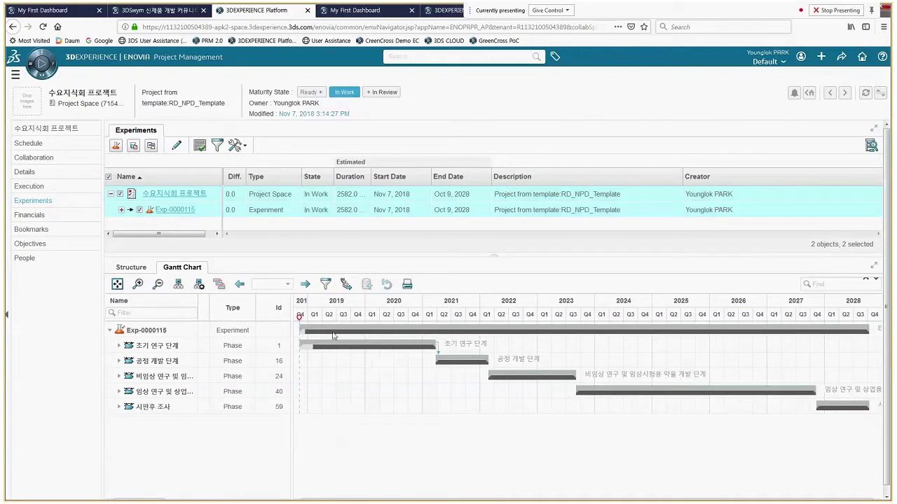
pyautogui.click(179, 284)
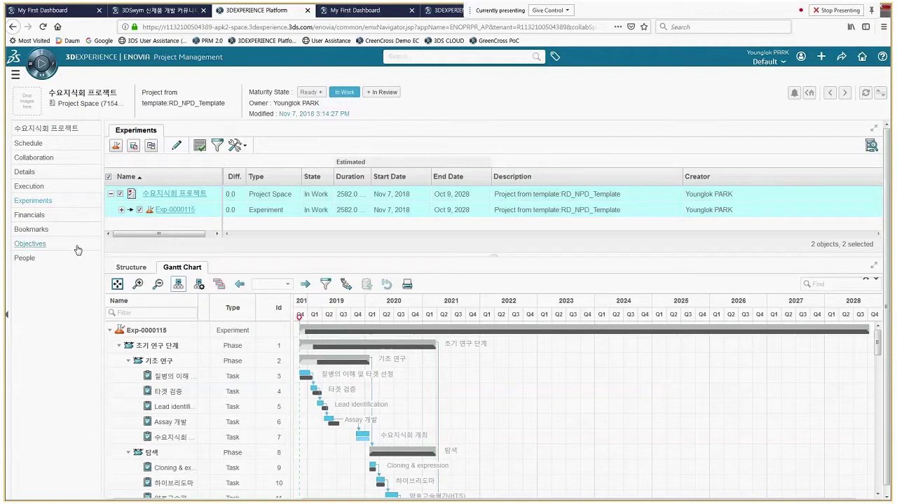
# In the structure comparison, sync 질병의 이해 및 타겟 선정, 타겟 검증 and Lead identification from the experiment to the project schedule and save
pyautogui.click(131, 267)
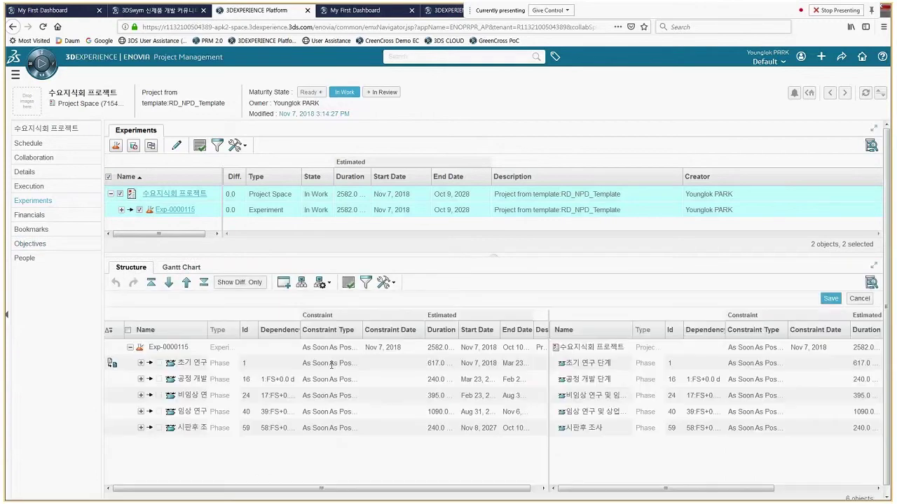
pyautogui.click(141, 363)
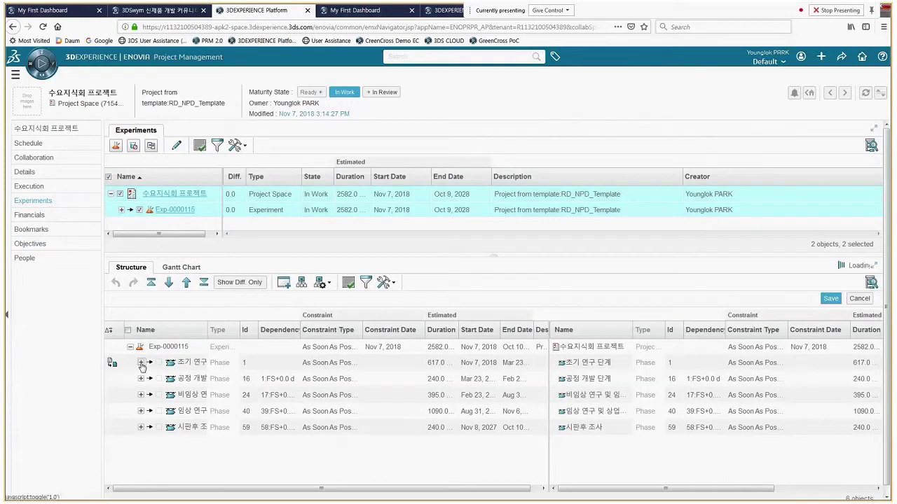
pyautogui.click(150, 378)
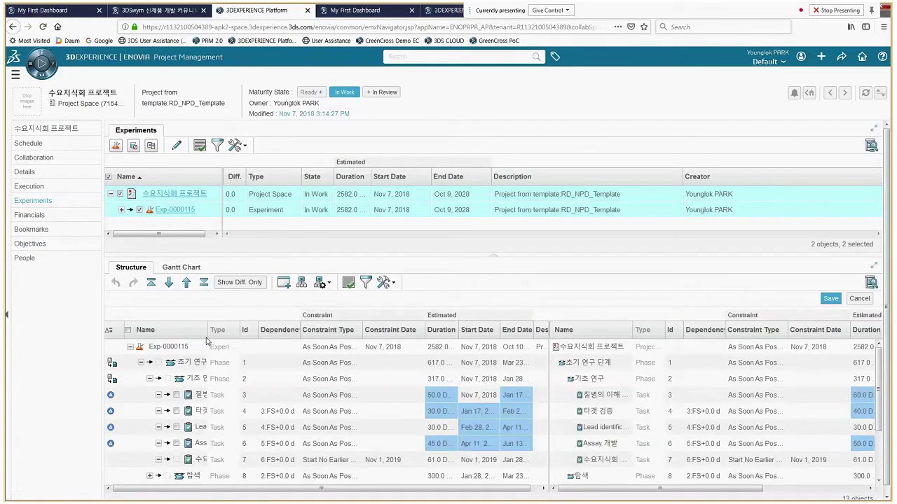
pyautogui.moveTo(206, 341); pyautogui.dragTo(280, 339)
pyautogui.click(176, 395)
pyautogui.click(176, 411)
pyautogui.click(177, 427)
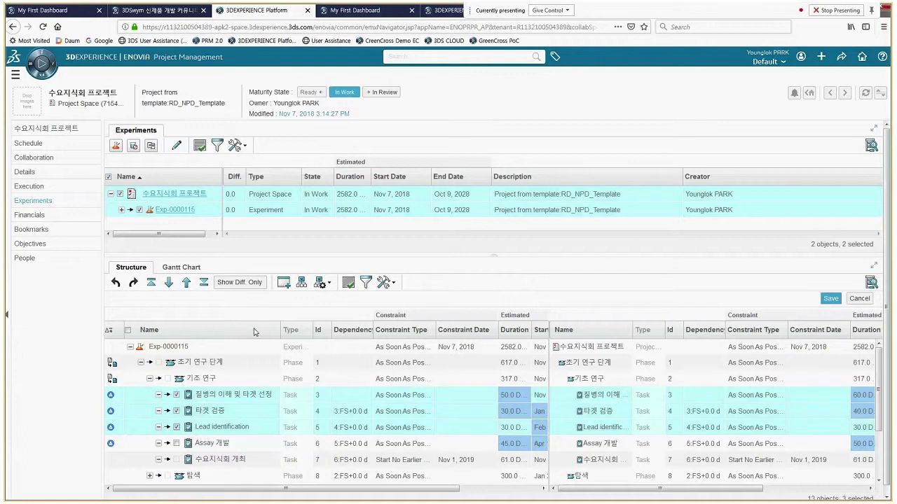
pyautogui.click(134, 283)
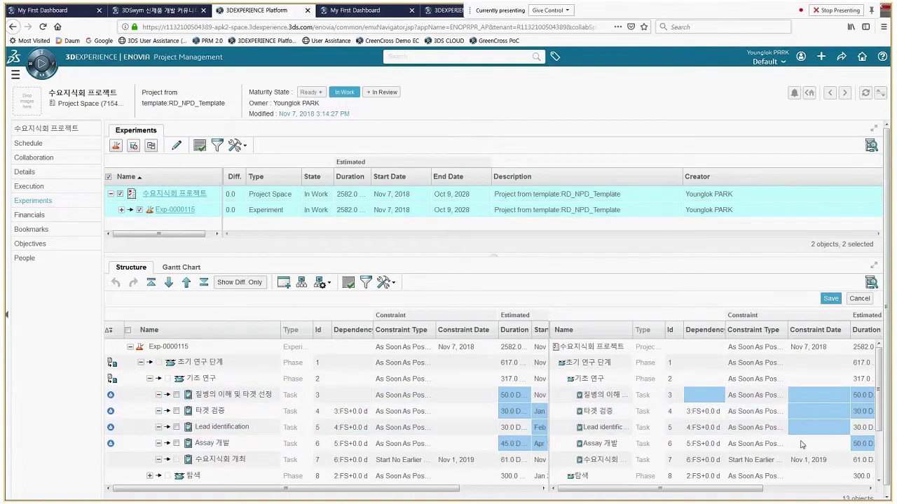
pyautogui.click(831, 299)
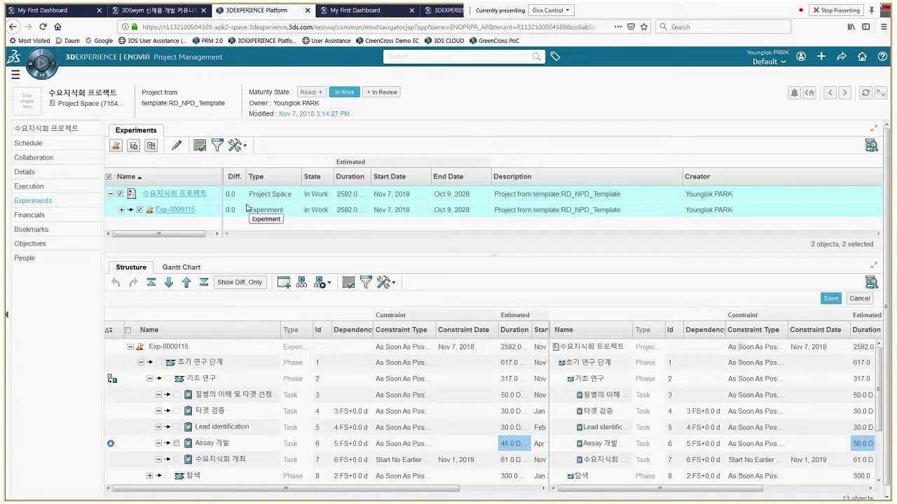
# Switch to the PowerPoint slide show and advance to slide 46, "7.4 Baseline 생성"
pyautogui.click(270, 494)
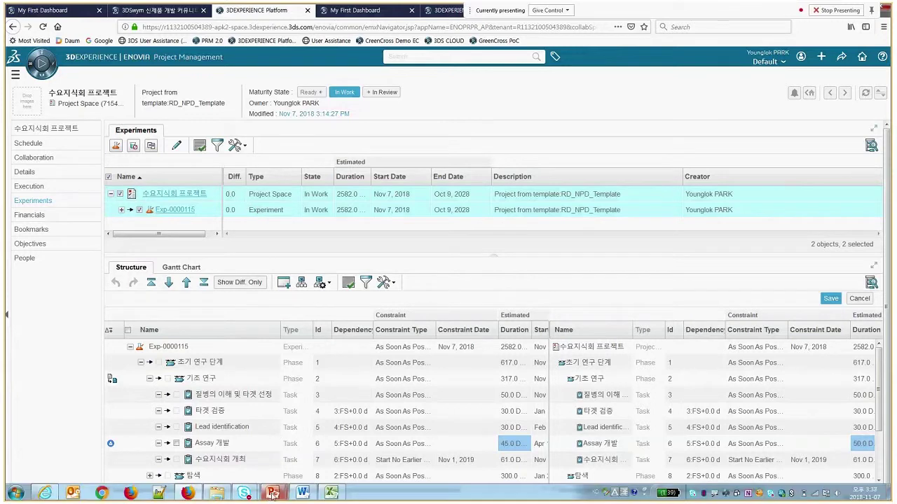
pyautogui.click(333, 454)
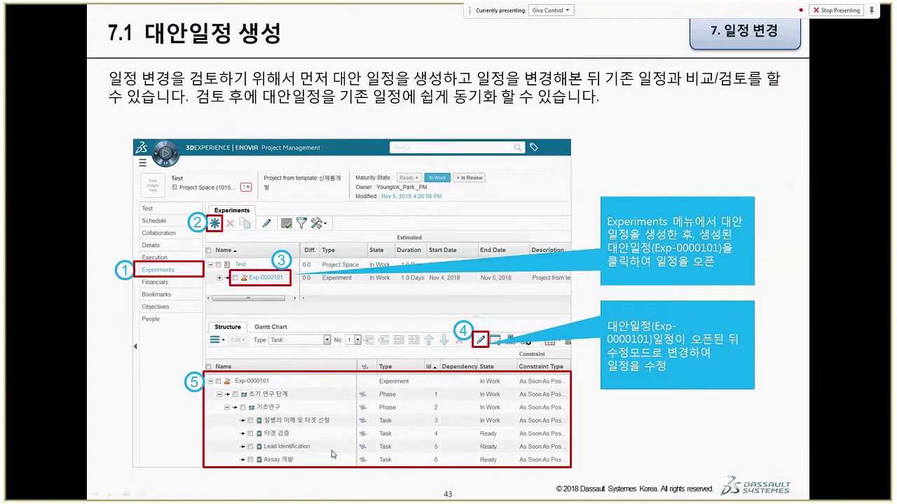
pyautogui.click(333, 454)
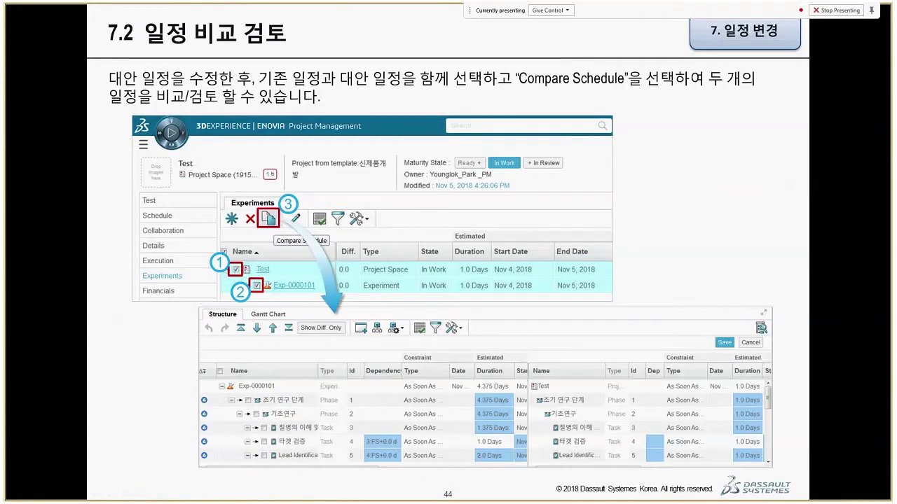
pyautogui.press('Right')
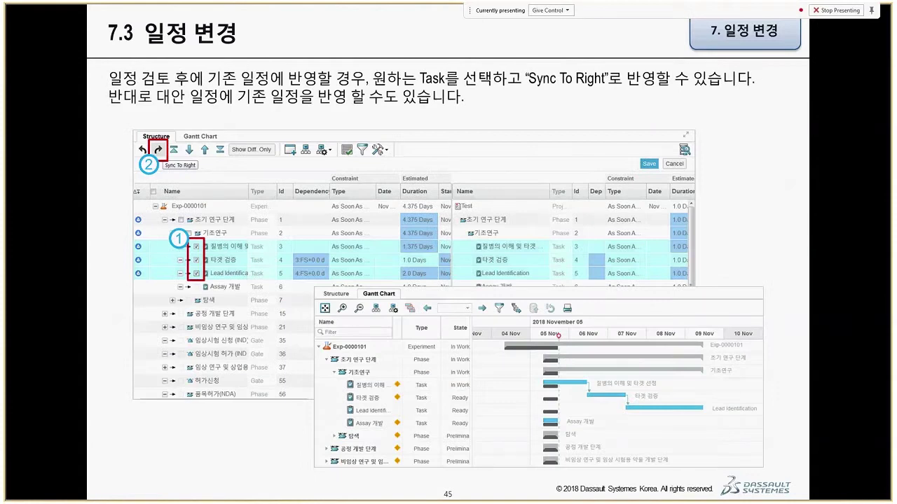
pyautogui.press('Right')
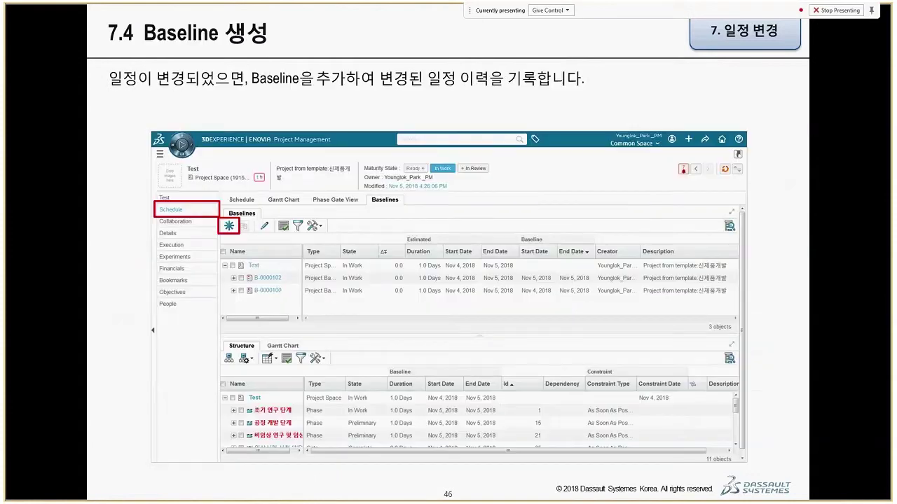